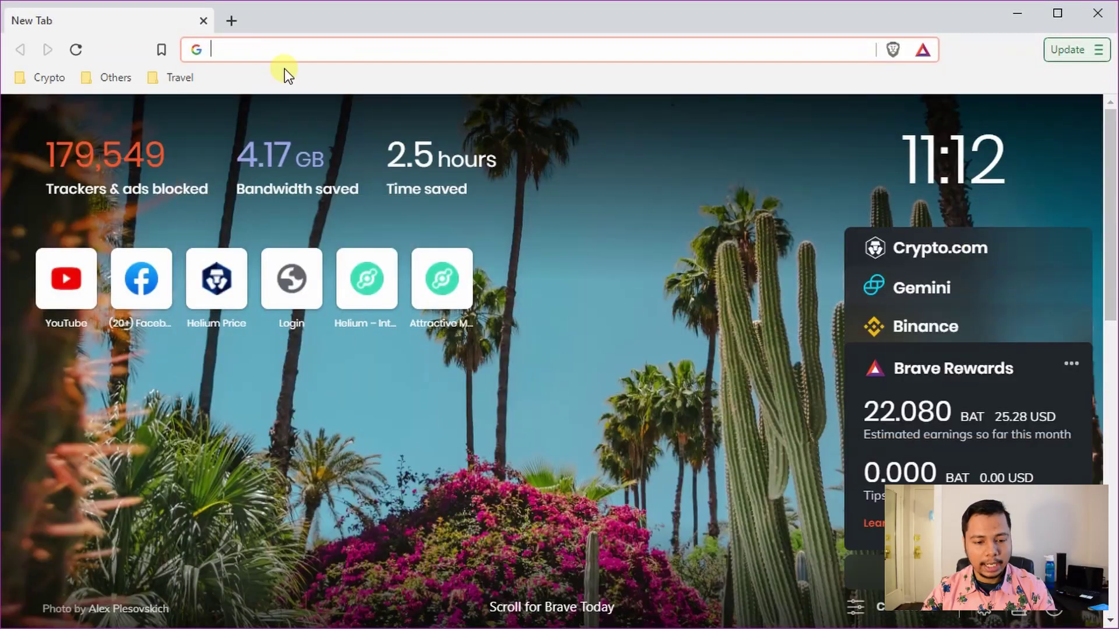
Step: Put the cursor in Brave's address bar to enter a site address
{"action": "left_click", "coordinate": [292, 53]}
Step: Load explorer.helium.com/coverage from the autocompleted address
{"action": "type", "text": "explorer.helium.com/coverage"}
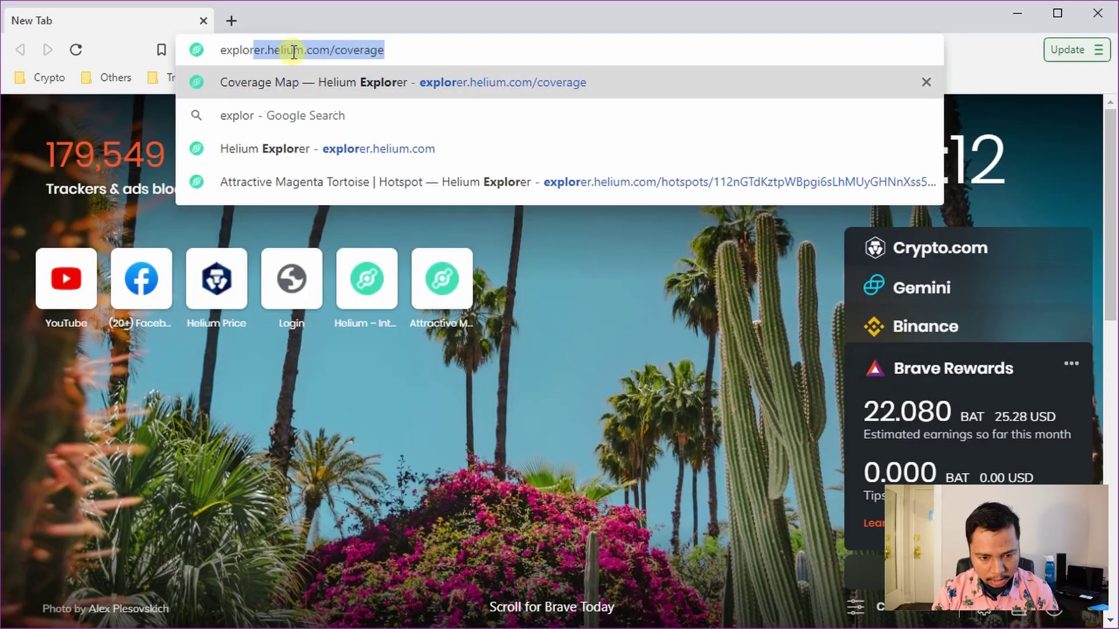
{"action": "key", "text": "Right"}
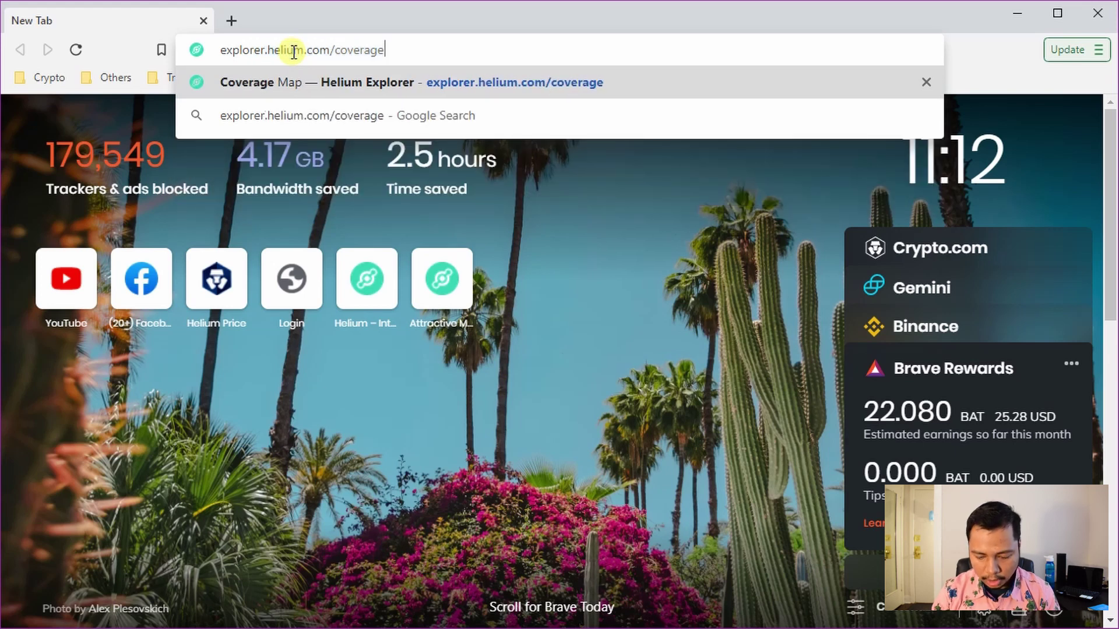
{"action": "key", "text": "Return"}
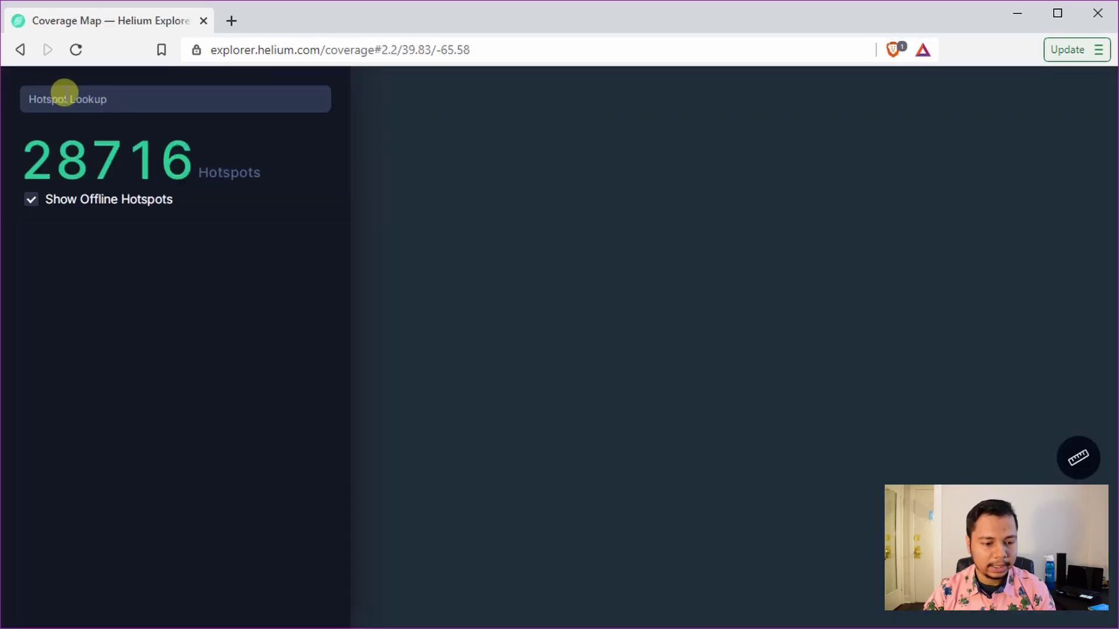
Step: Zoom the coverage map into Chicago's Kenwood and Hyde Park area
{"action": "left_click", "coordinate": [65, 93]}
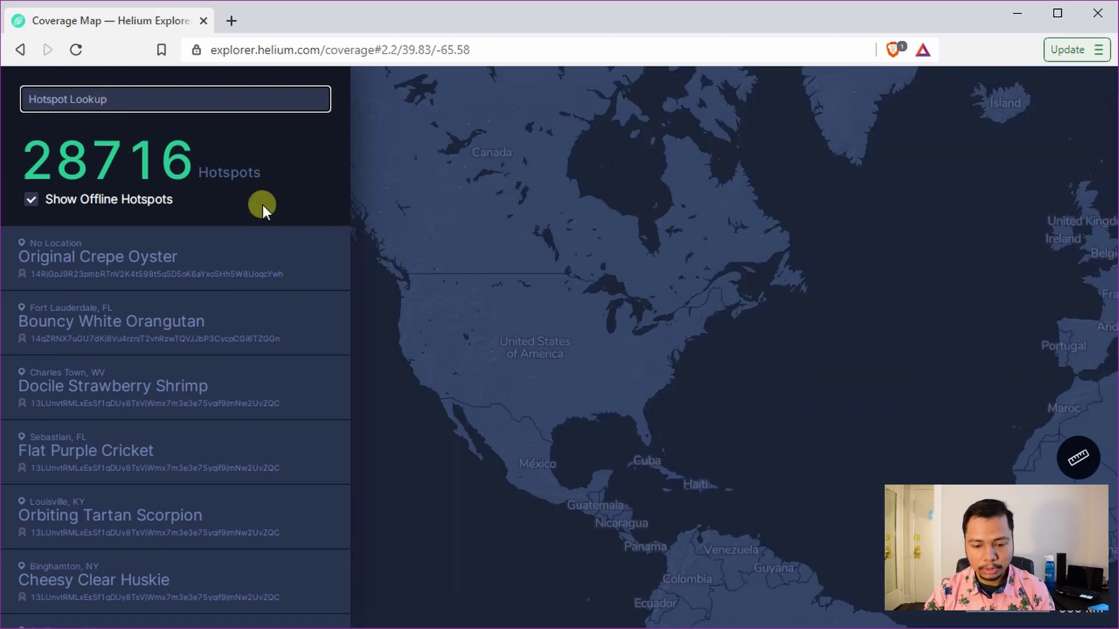
{"action": "scroll", "coordinate": [615, 349], "scroll_direction": "up", "scroll_amount": 2}
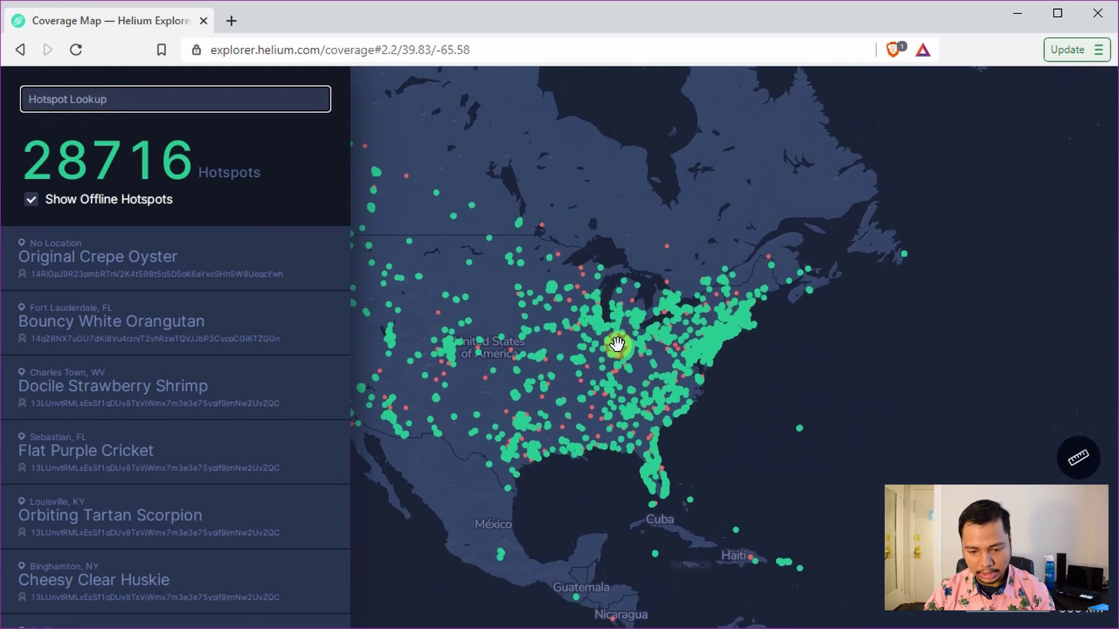
{"action": "scroll", "coordinate": [616, 344], "scroll_direction": "up", "scroll_amount": 5}
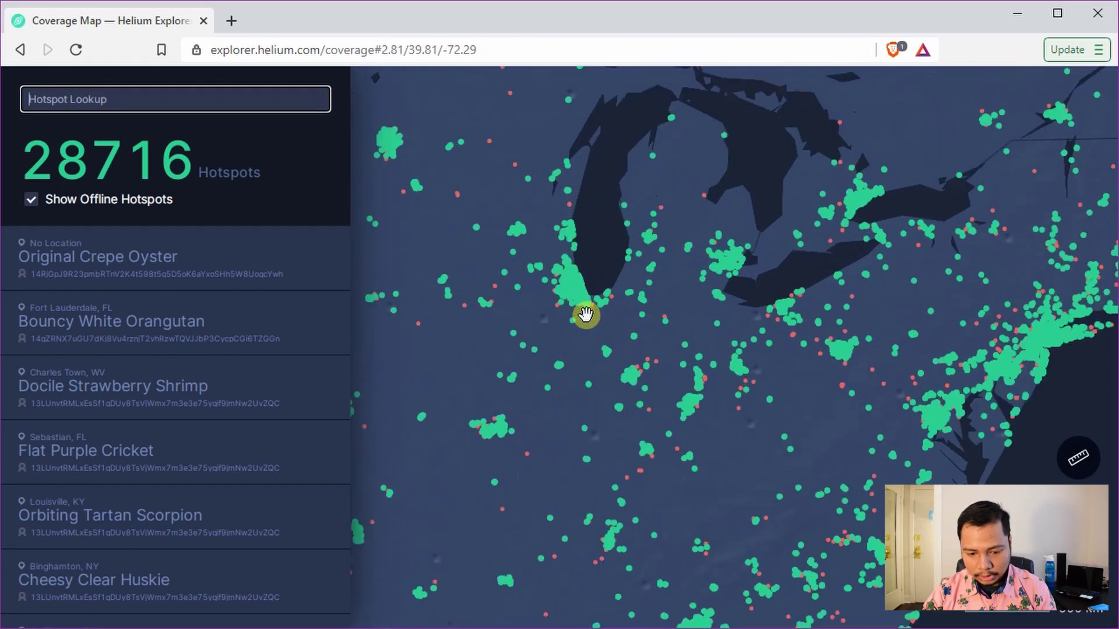
{"action": "scroll", "coordinate": [580, 300], "scroll_direction": "up", "scroll_amount": 5}
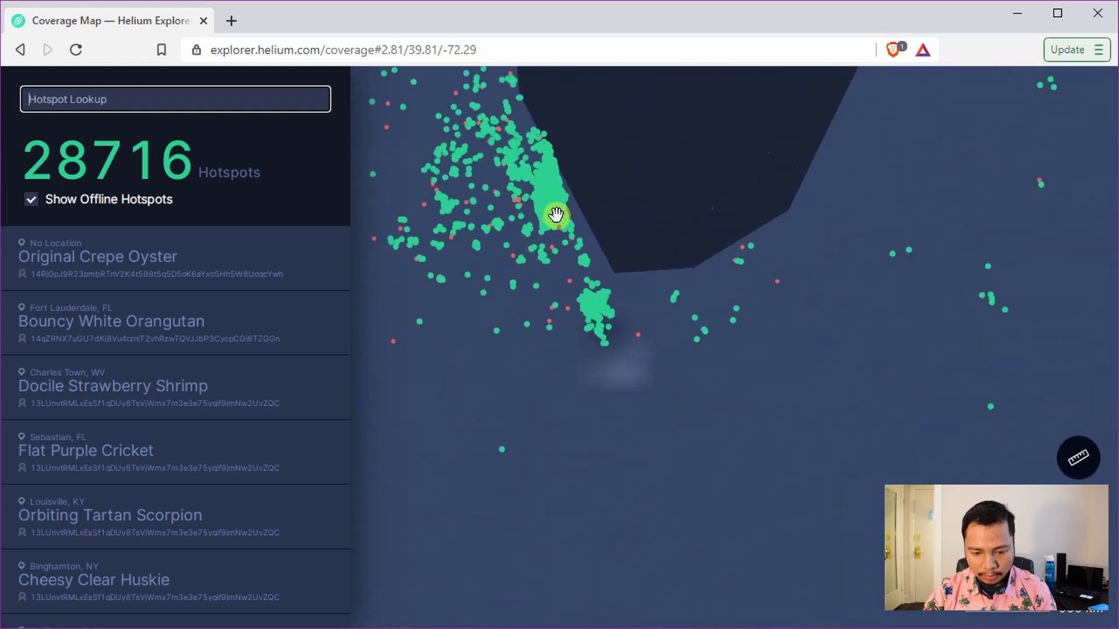
{"action": "scroll", "coordinate": [551, 208], "scroll_direction": "up", "scroll_amount": 3}
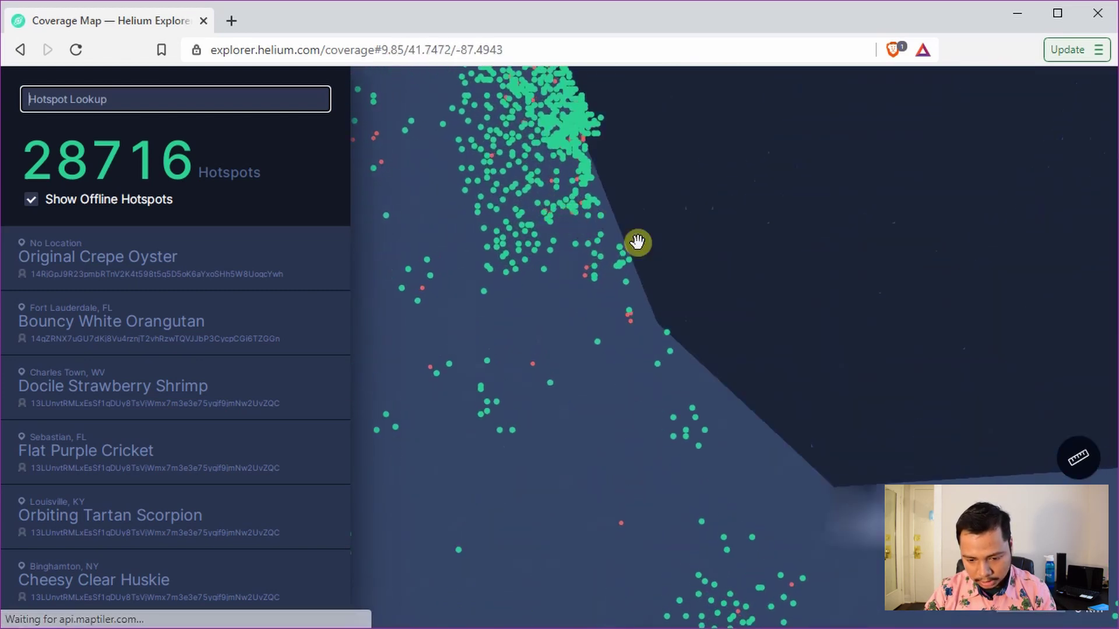
{"action": "scroll", "coordinate": [608, 251], "scroll_direction": "up", "scroll_amount": 2}
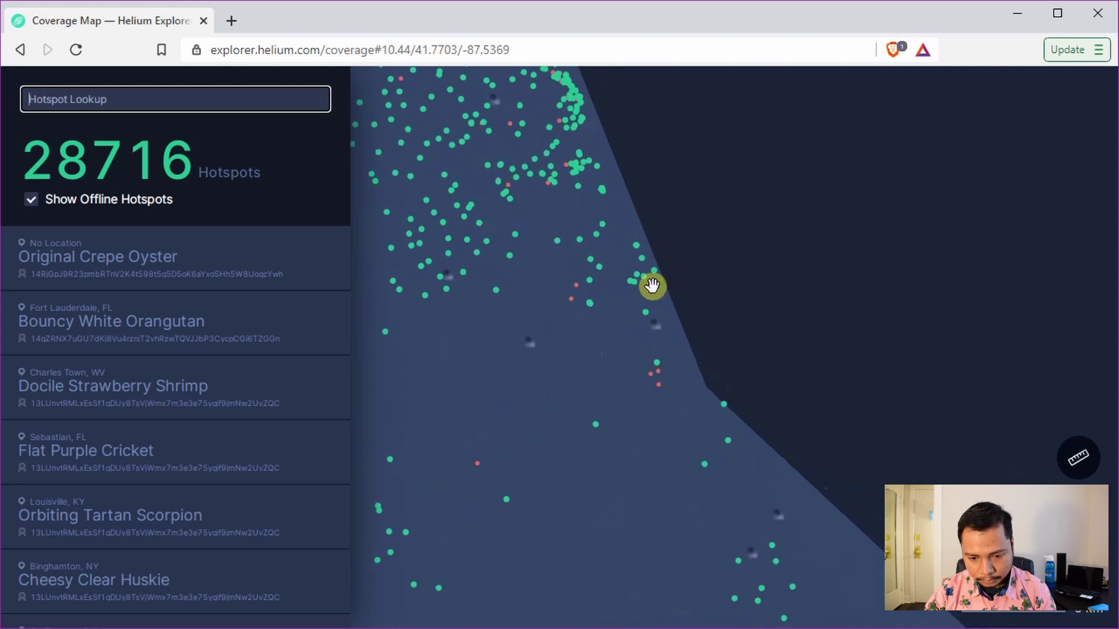
{"action": "scroll", "coordinate": [655, 260], "scroll_direction": "up", "scroll_amount": 6}
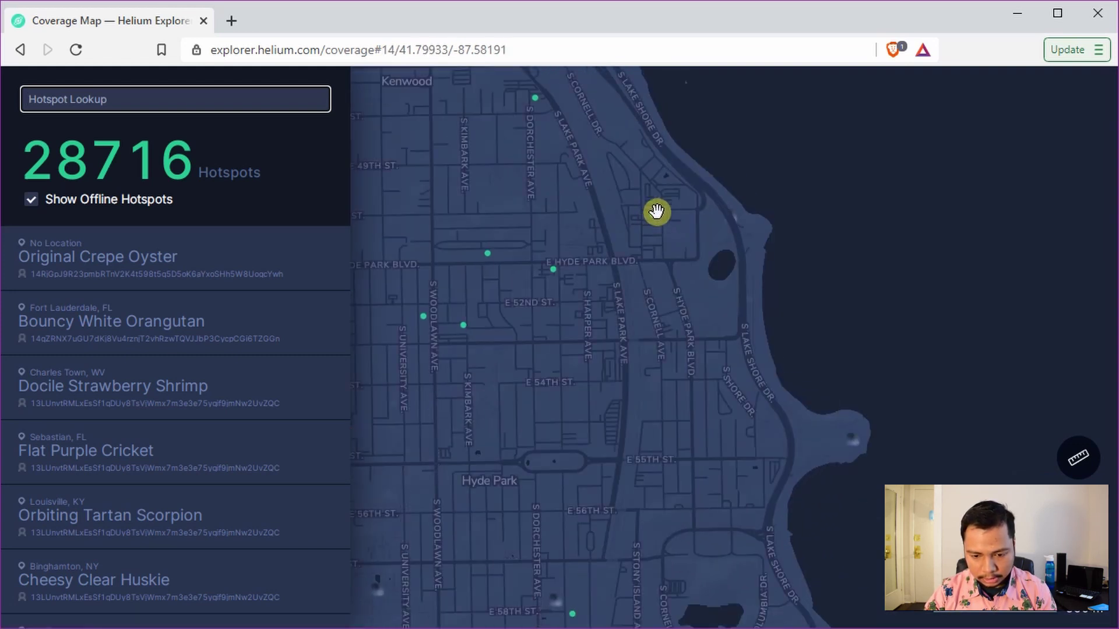
Step: Open Passive Latte Unicorn's hotspot details and follow the Relayed tooltip's help link
{"action": "left_click", "coordinate": [656, 218]}
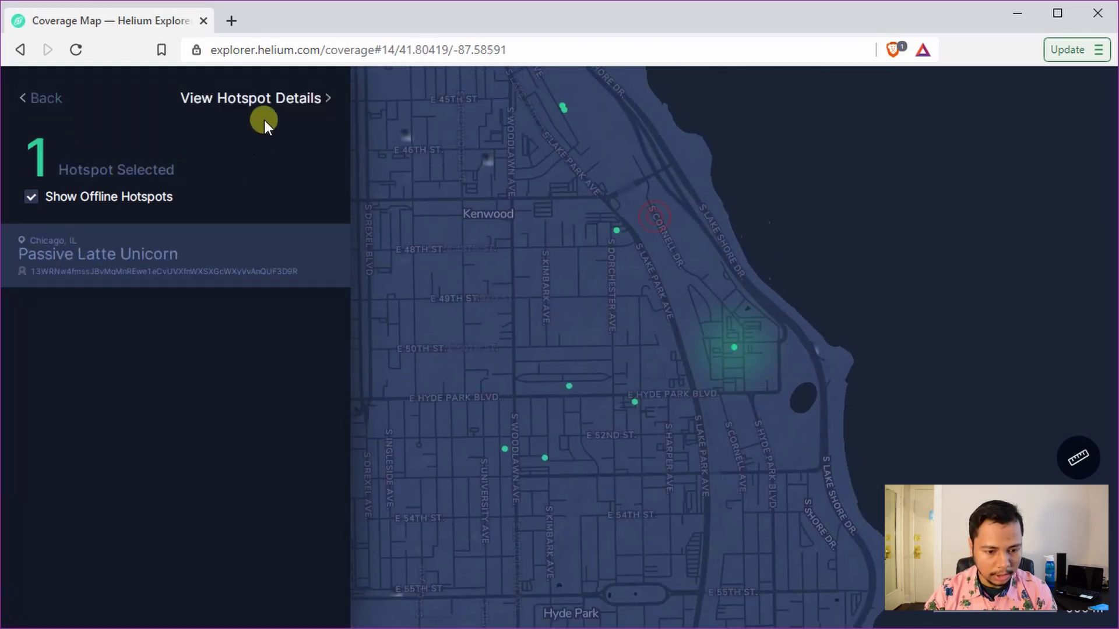
{"action": "left_click", "coordinate": [270, 97]}
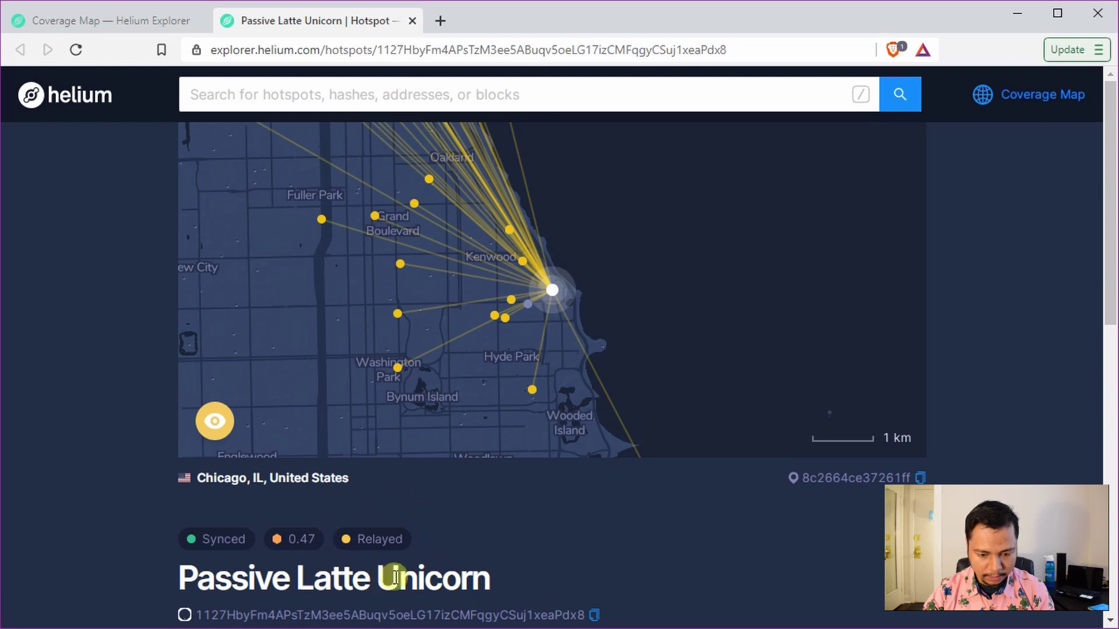
{"action": "mouse_move", "coordinate": [391, 541]}
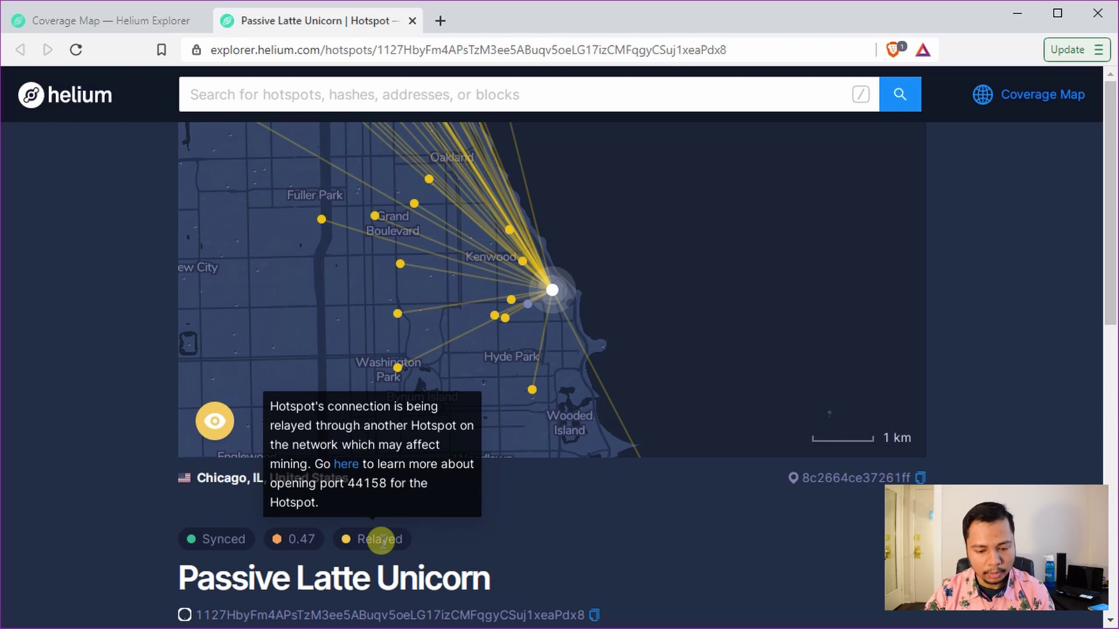
{"action": "left_click", "coordinate": [347, 464]}
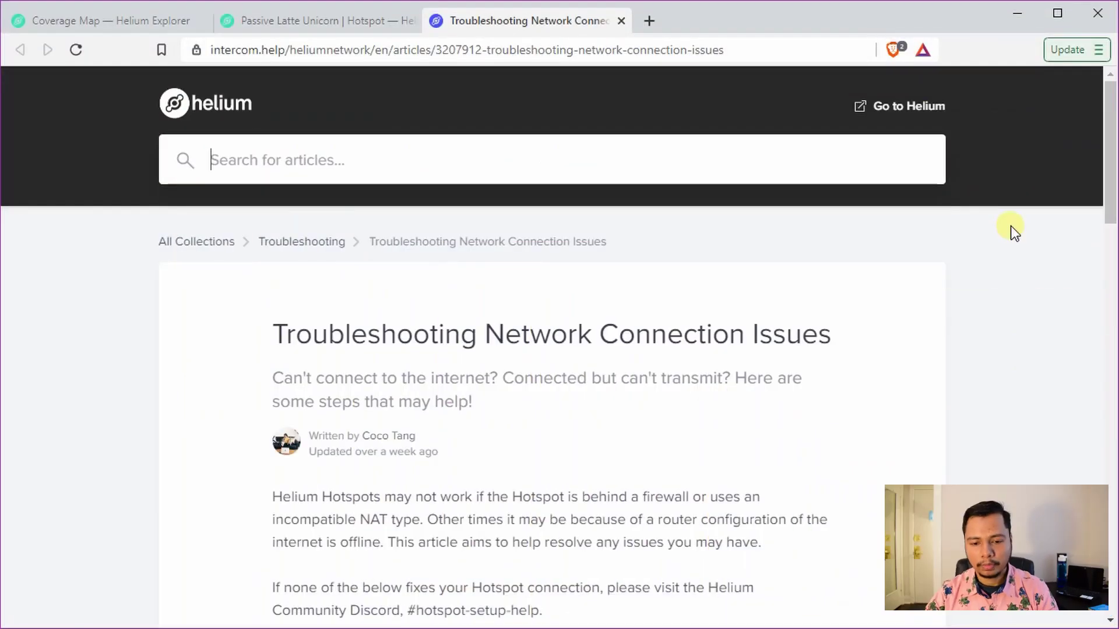
Step: Open a new blank tab beside the troubleshooting article
{"action": "left_click", "coordinate": [651, 21]}
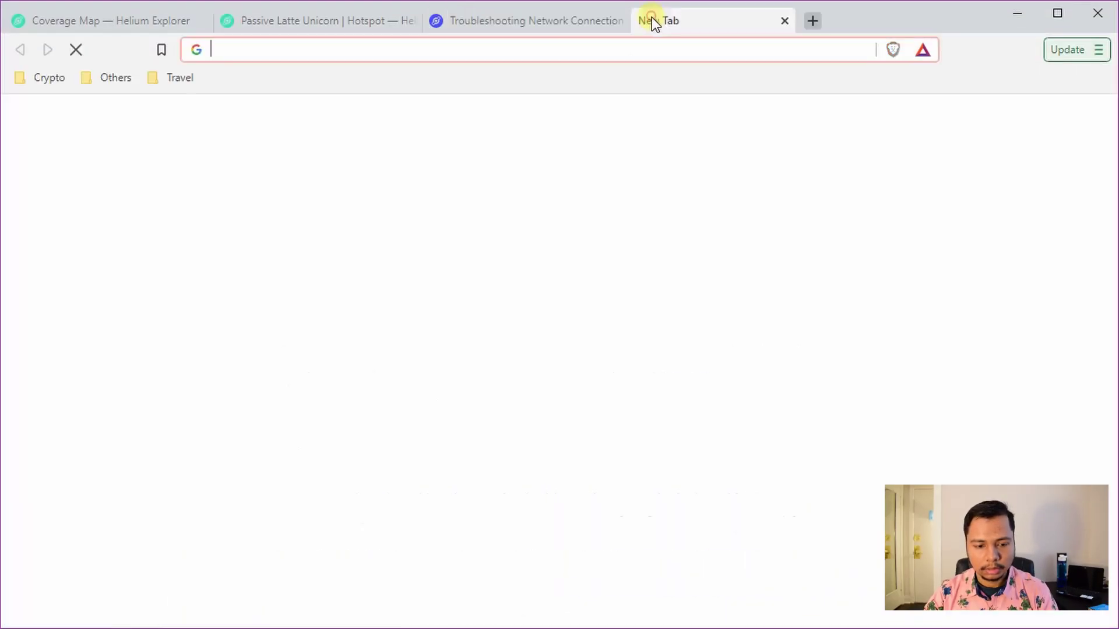
Step: Log in to the router at 10.1.10.1 with the saved login and open Connected Devices
{"action": "left_click", "coordinate": [607, 51]}
{"action": "type", "text": "10"}
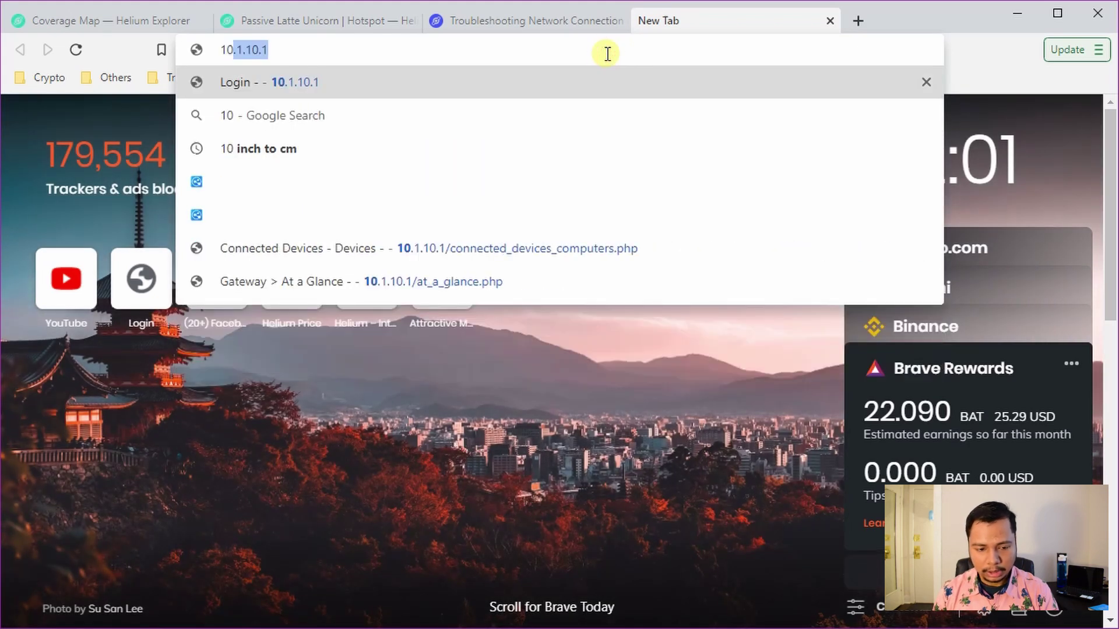
{"action": "key", "text": "Return"}
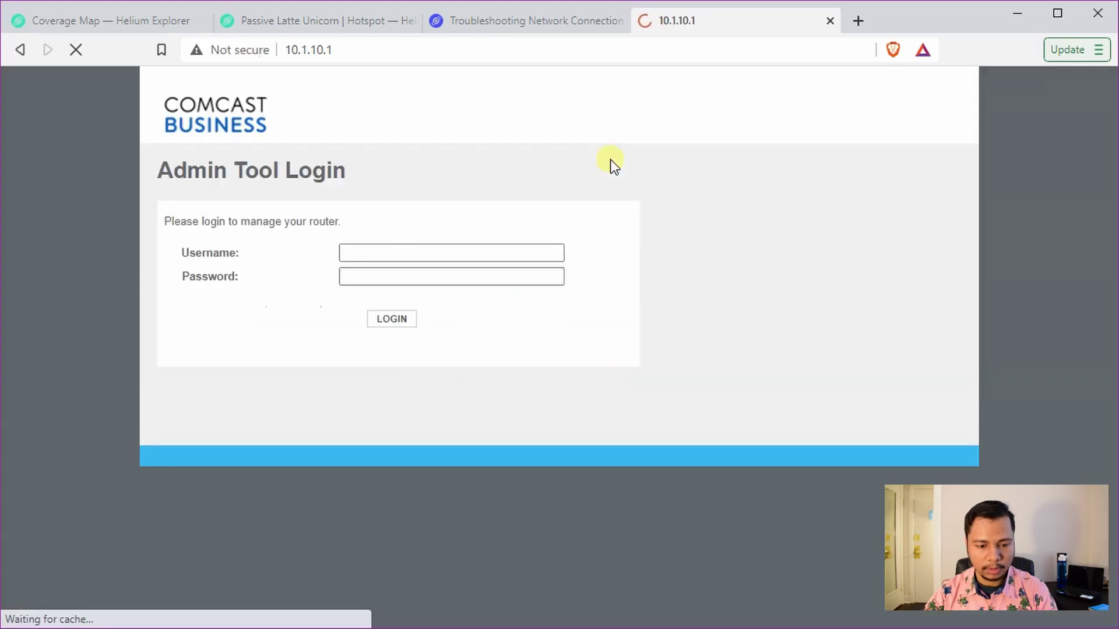
{"action": "left_click", "coordinate": [382, 246]}
{"action": "left_click", "coordinate": [390, 296]}
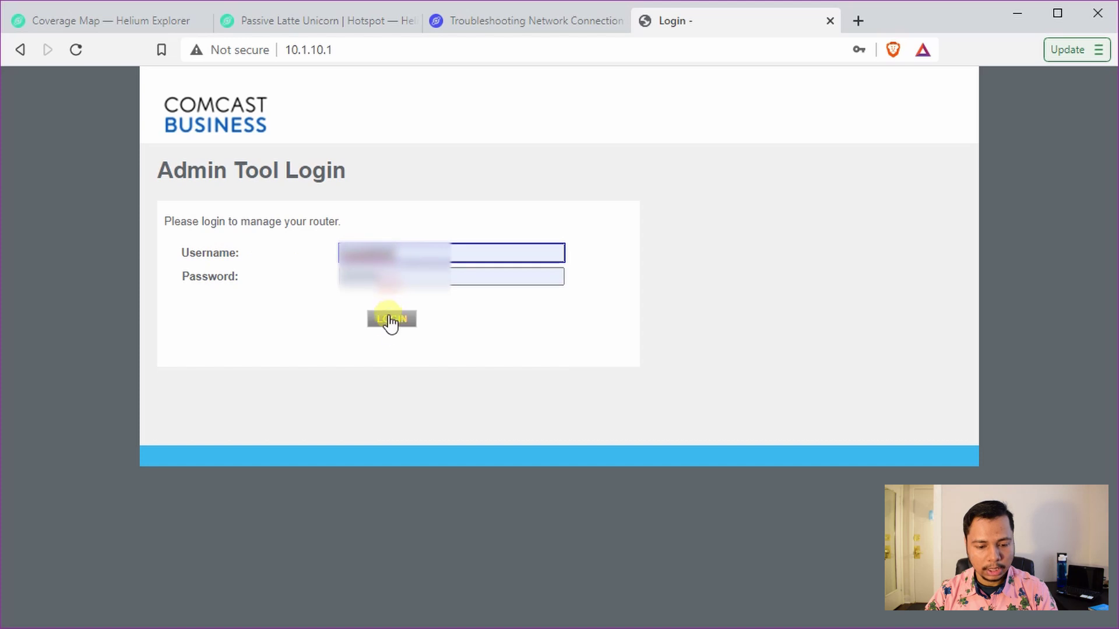
{"action": "left_click", "coordinate": [390, 319]}
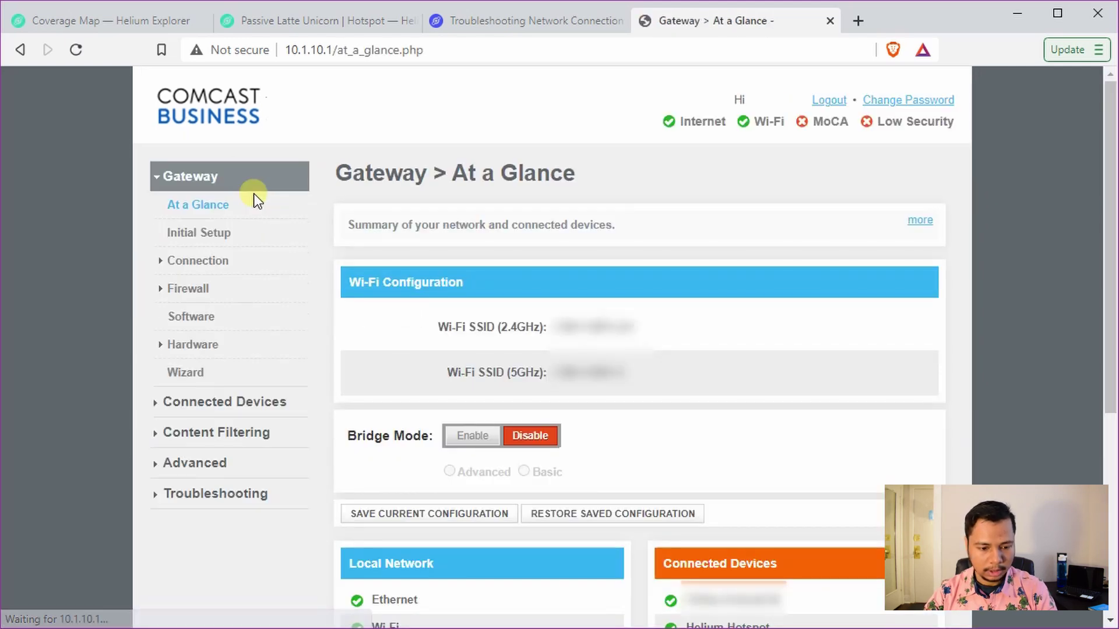
{"action": "left_click", "coordinate": [220, 402]}
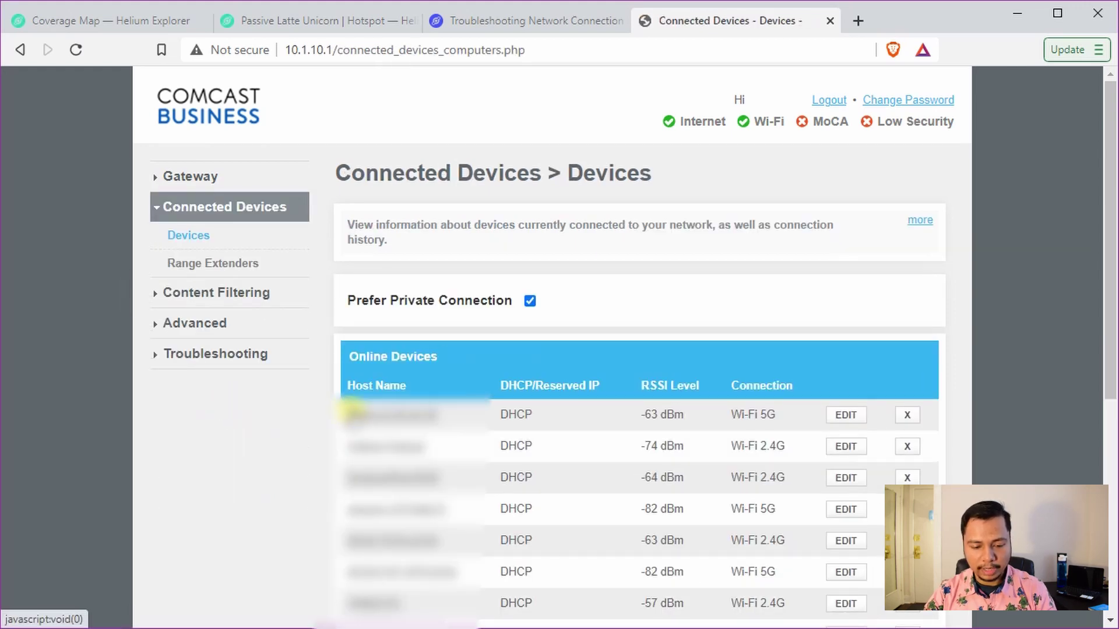
Step: Select Helium-Hotspot's IPv4 address 10.1.10.189 and open that device's edit page
{"action": "scroll", "coordinate": [328, 422], "scroll_direction": "down", "scroll_amount": 1}
{"action": "scroll", "coordinate": [328, 422], "scroll_direction": "down", "scroll_amount": 4}
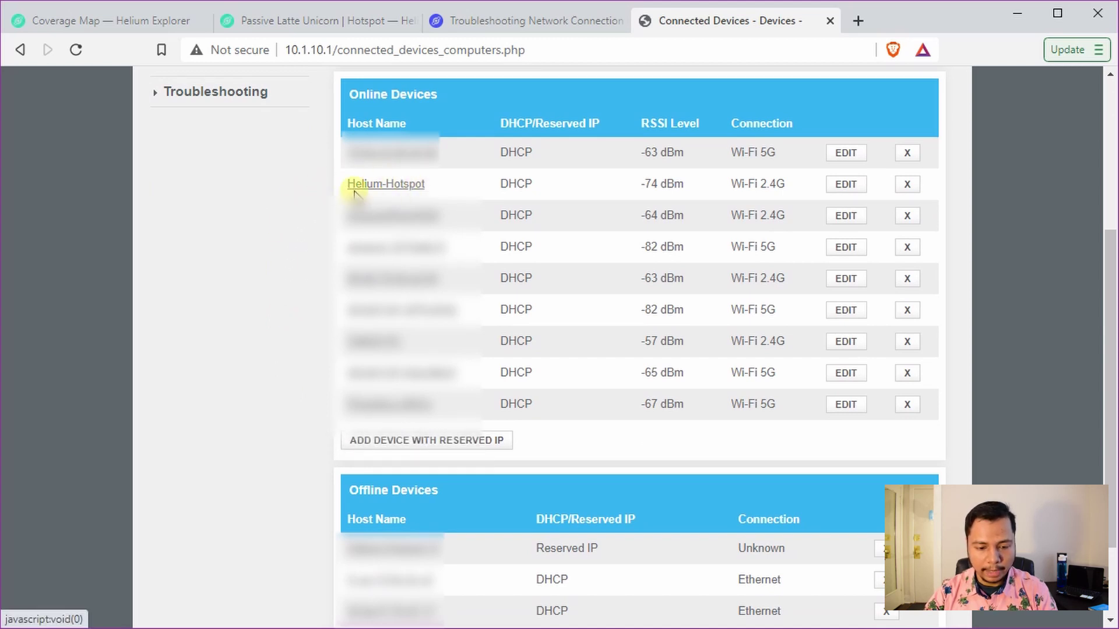
{"action": "left_click", "coordinate": [391, 185]}
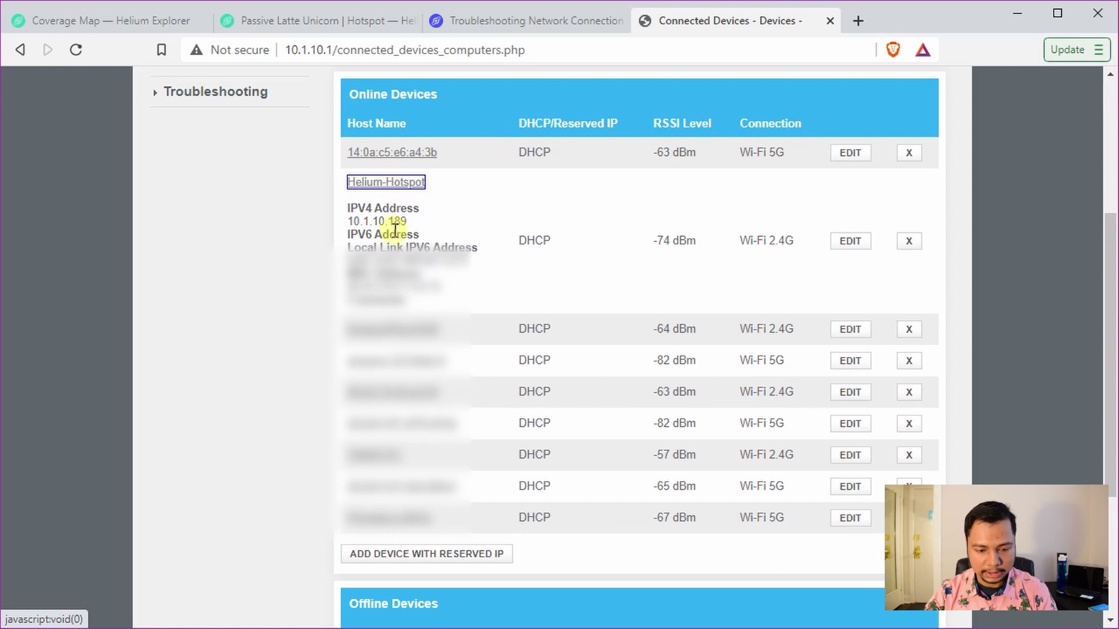
{"action": "left_click", "coordinate": [347, 222]}
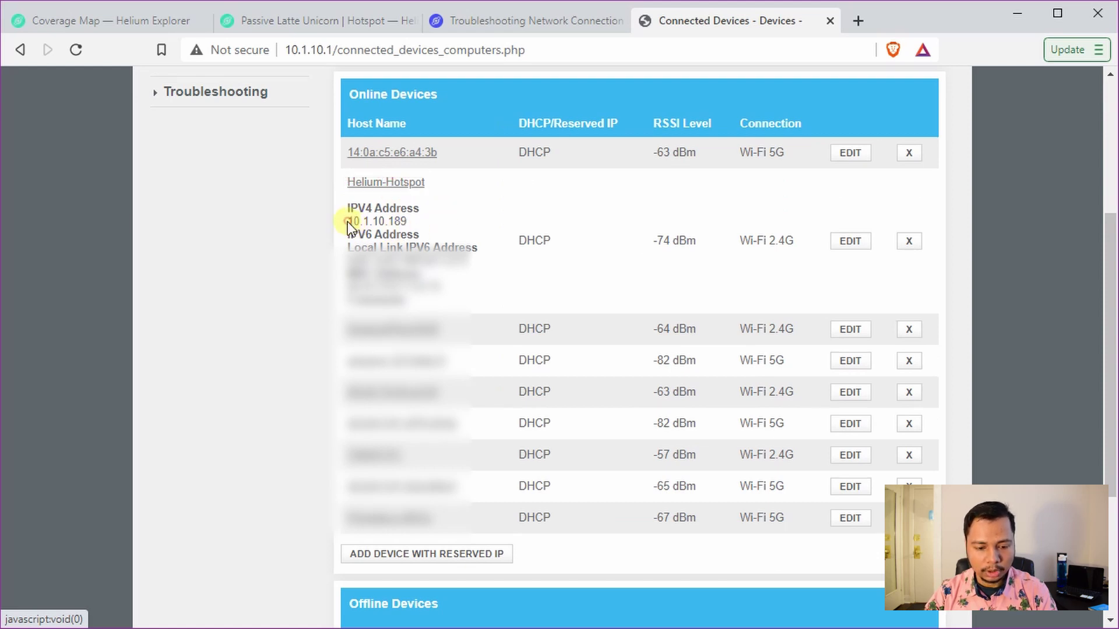
{"action": "left_click_drag", "start_coordinate": [347, 222], "coordinate": [408, 222]}
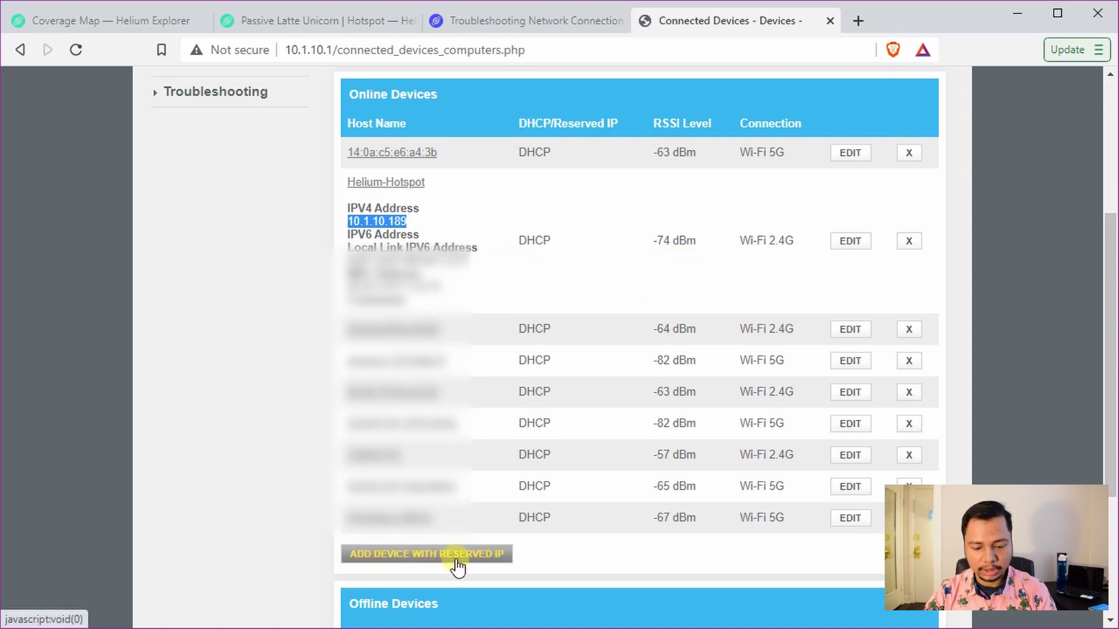
{"action": "left_click", "coordinate": [847, 243]}
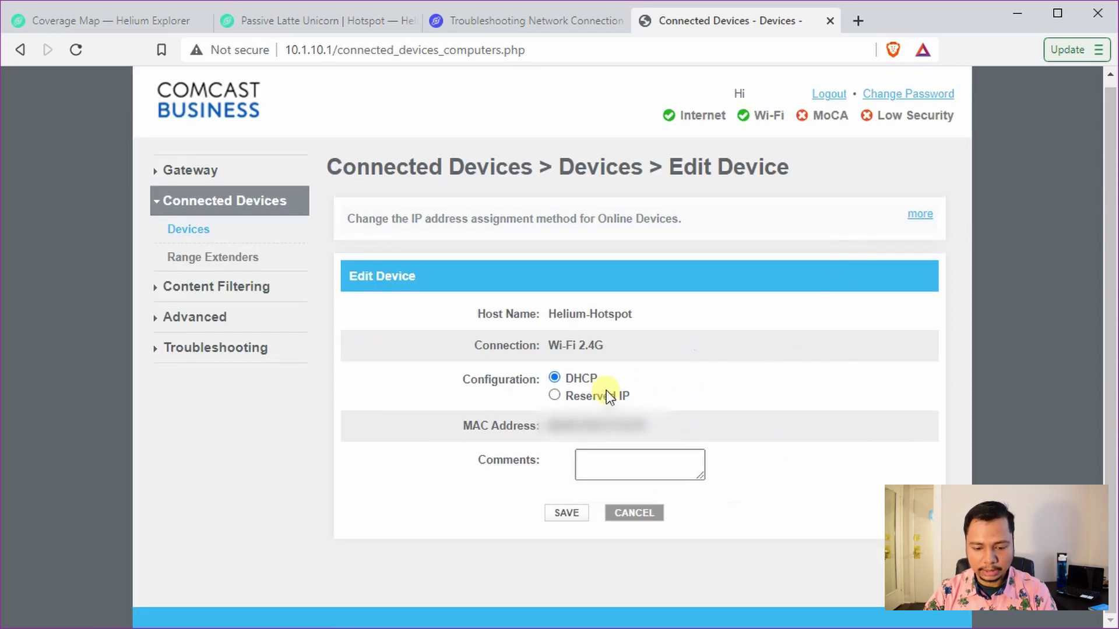
Step: Switch Helium-Hotspot from DHCP to Reserved IP and save it
{"action": "left_click", "coordinate": [553, 396]}
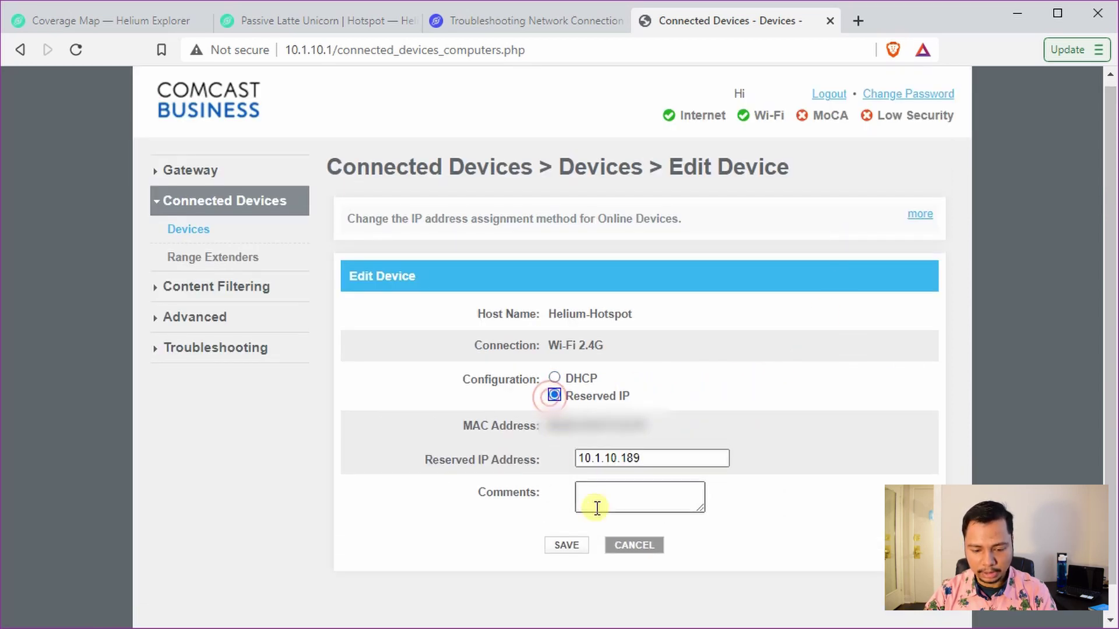
{"action": "left_click", "coordinate": [570, 546]}
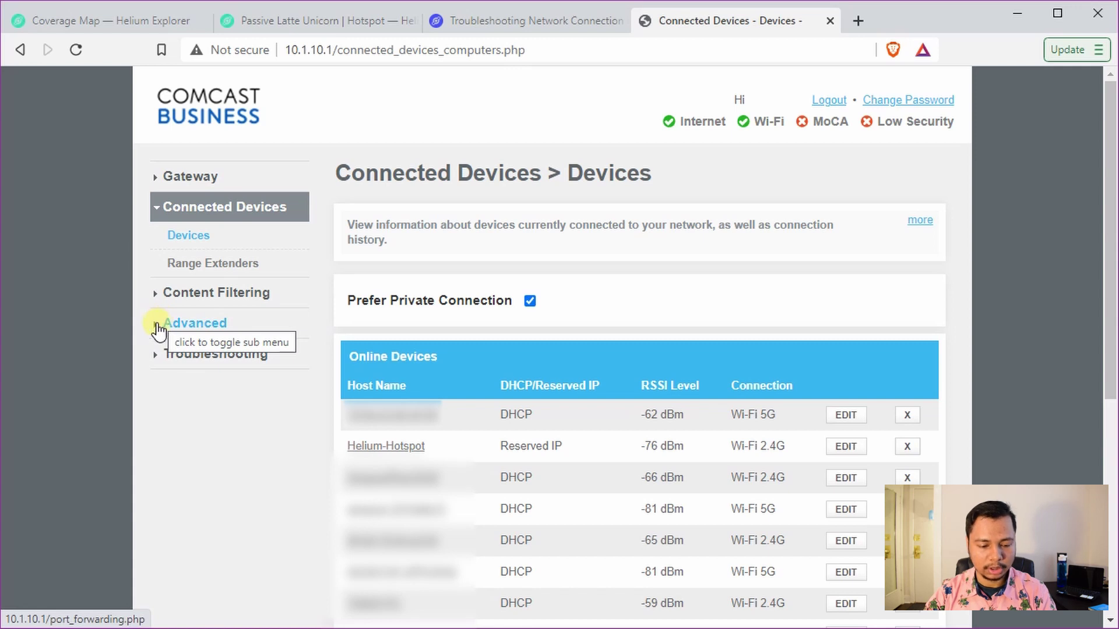
Step: Go to Advanced > Port Forwarding and start a new service entry
{"action": "left_click", "coordinate": [153, 330]}
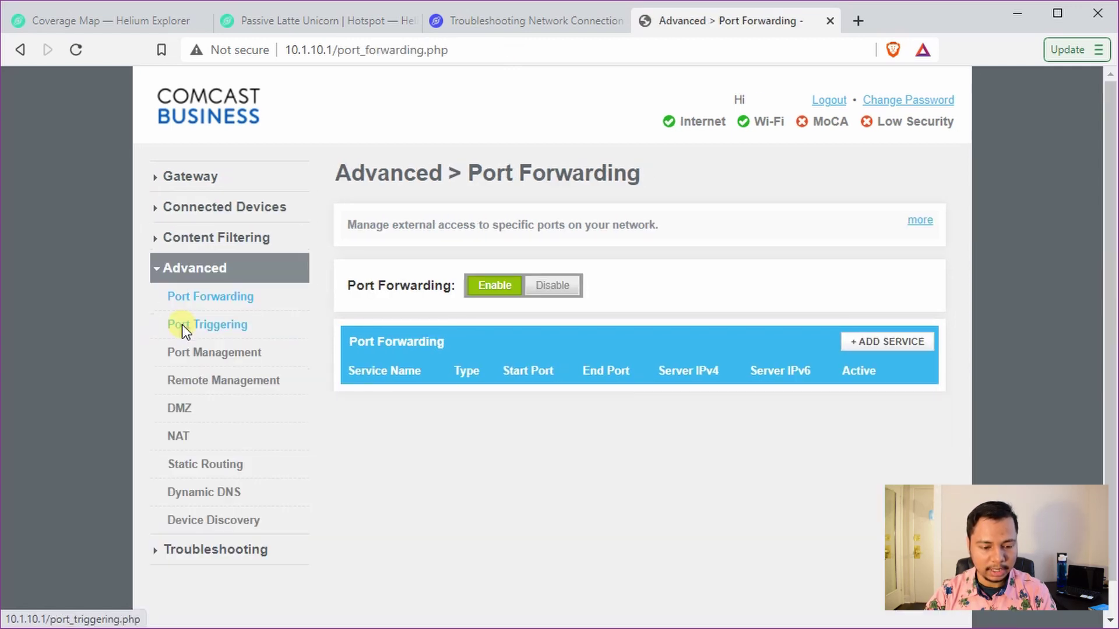
{"action": "left_click", "coordinate": [213, 298]}
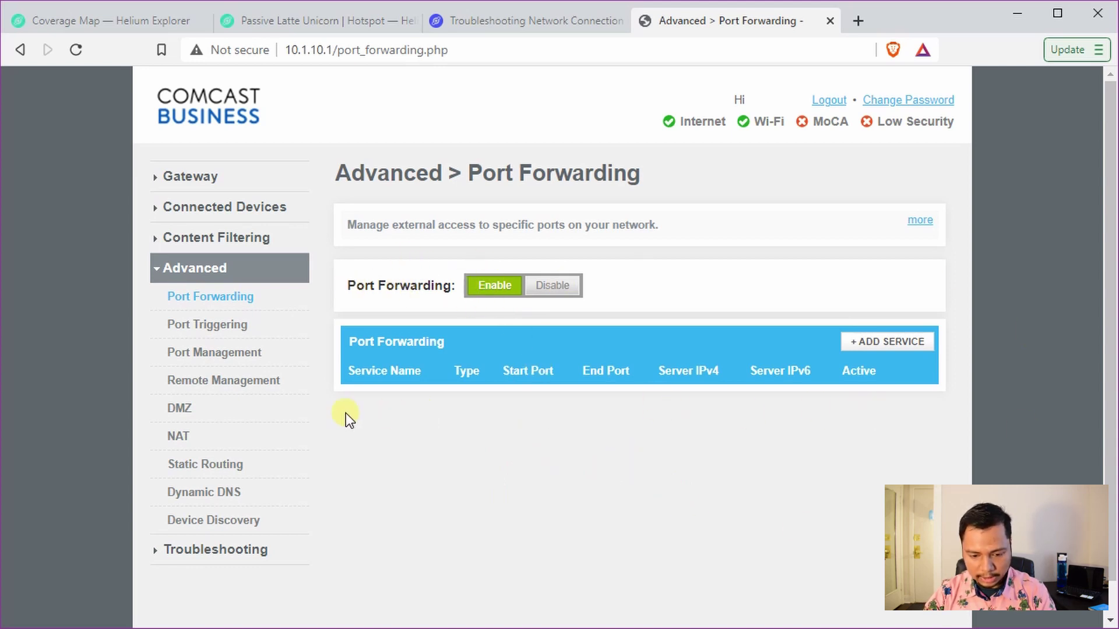
{"action": "left_click", "coordinate": [906, 345]}
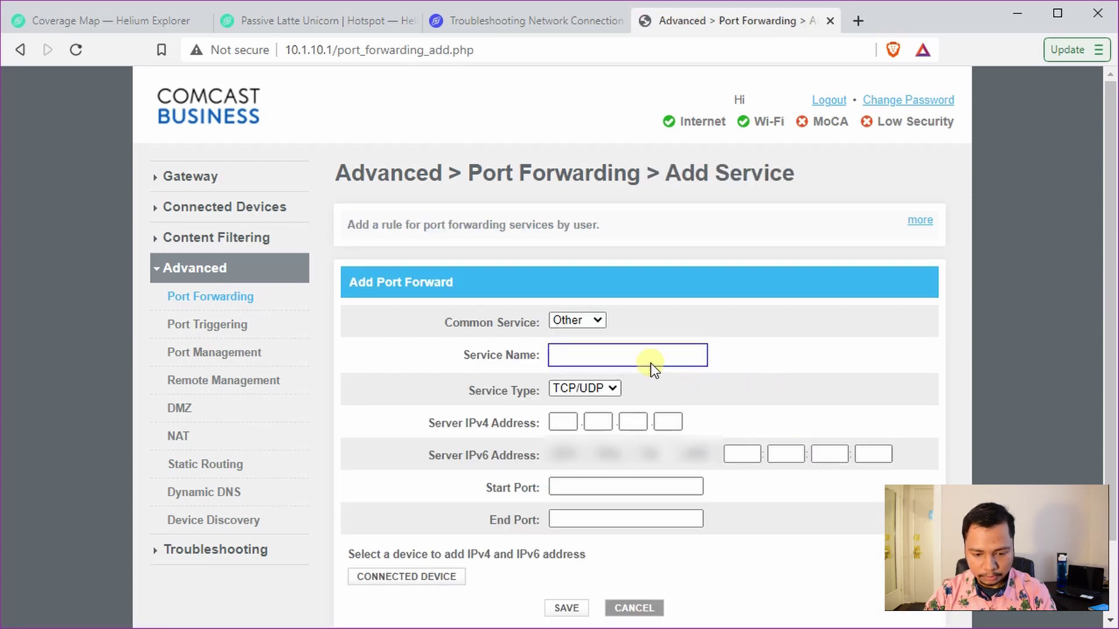
Step: Keep Common Service as Other, name the service Helium, and set type TCP
{"action": "left_click", "coordinate": [595, 322]}
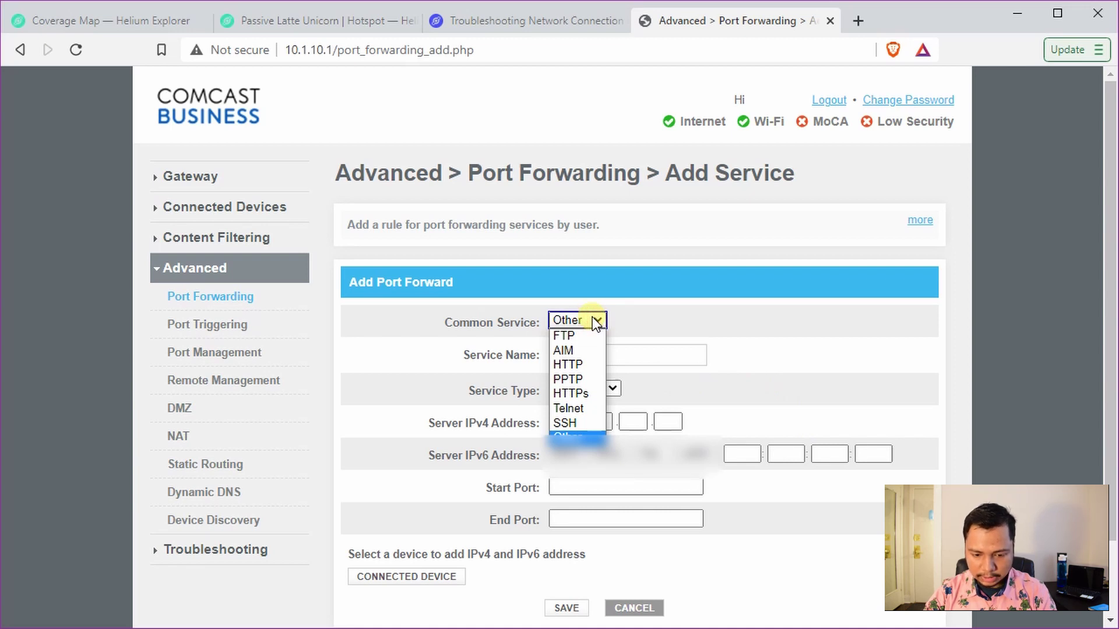
{"action": "left_click", "coordinate": [592, 317]}
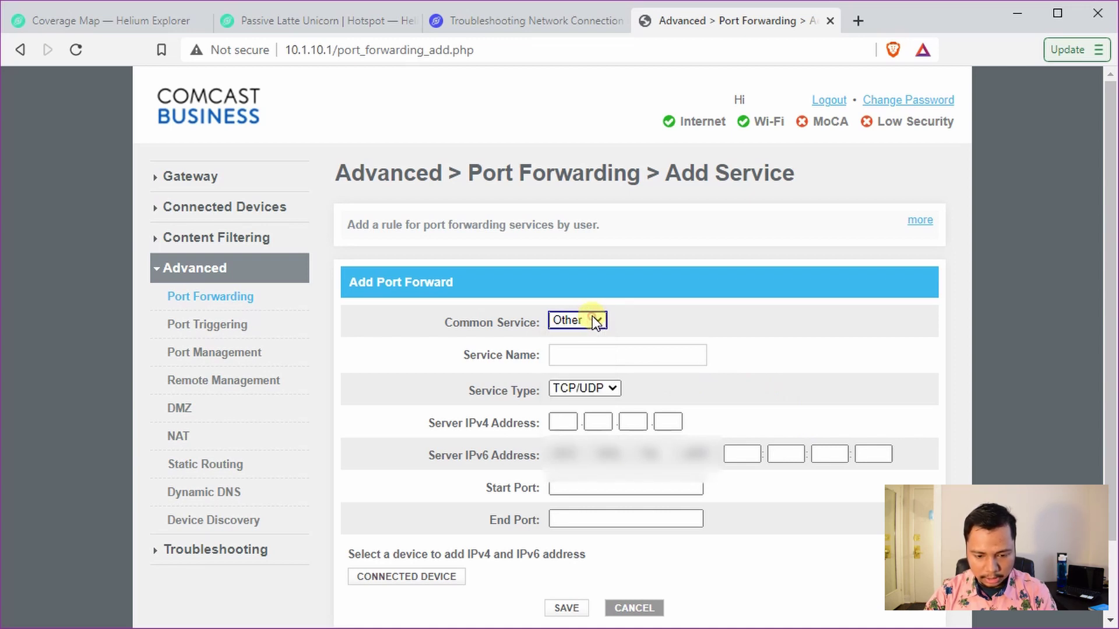
{"action": "left_click", "coordinate": [568, 355]}
{"action": "left_click", "coordinate": [577, 393]}
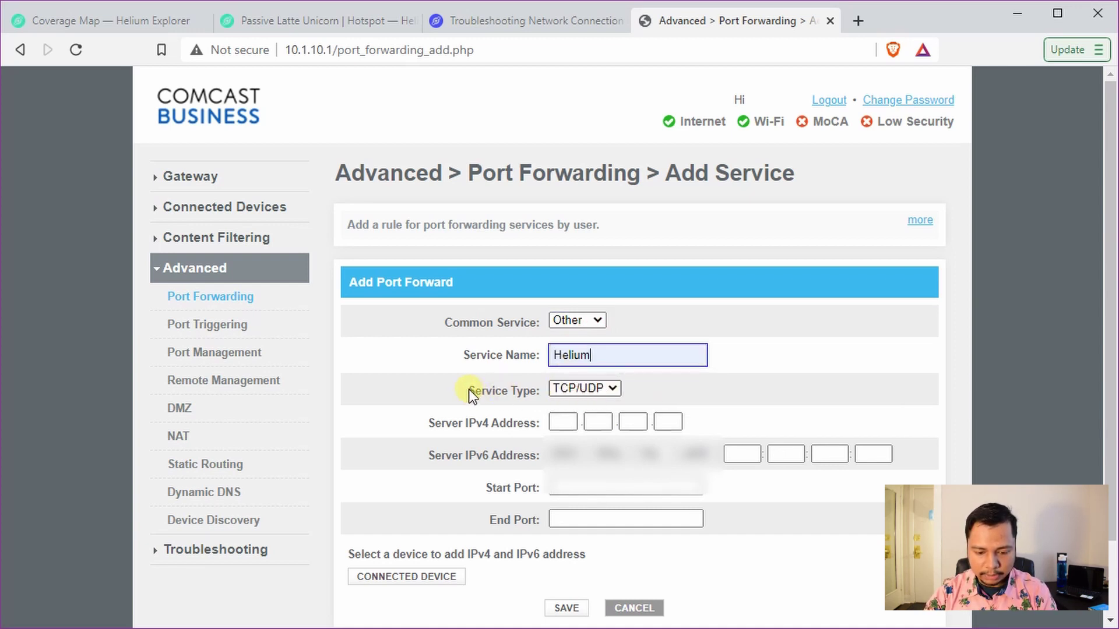
{"action": "left_click", "coordinate": [612, 395]}
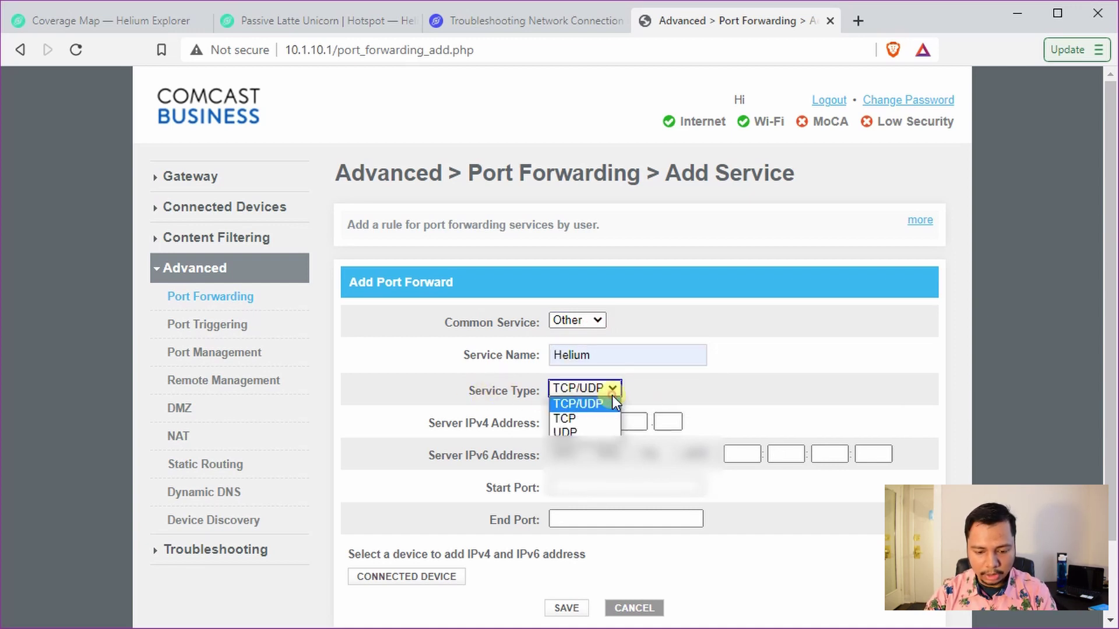
{"action": "left_click", "coordinate": [579, 420]}
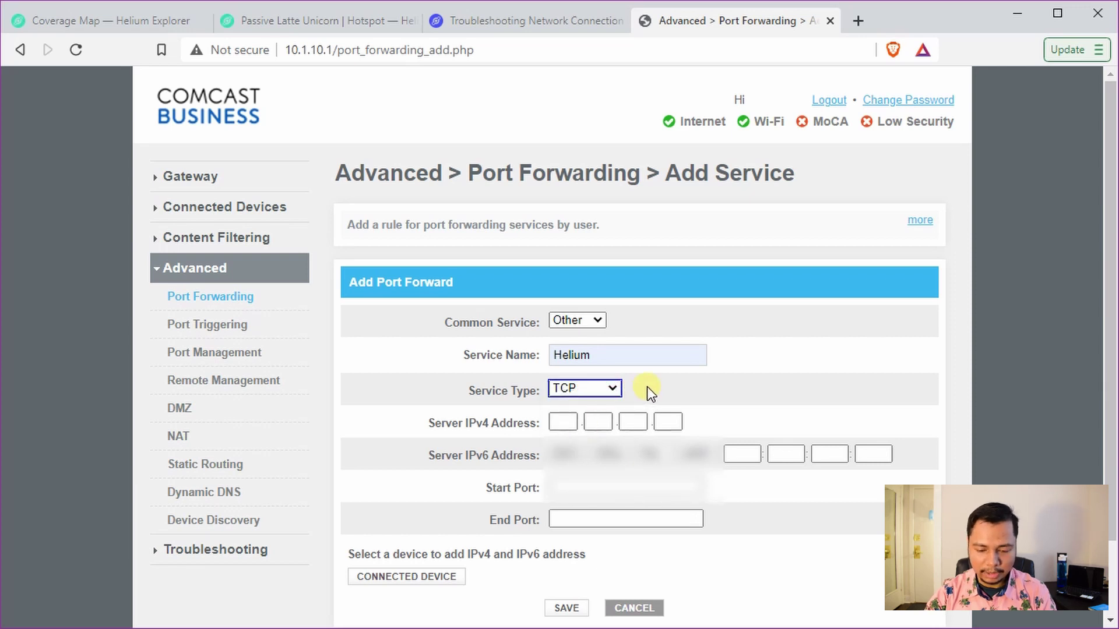
Step: Enter 10.1.10.189 as the server IPv4 address
{"action": "left_click", "coordinate": [563, 420]}
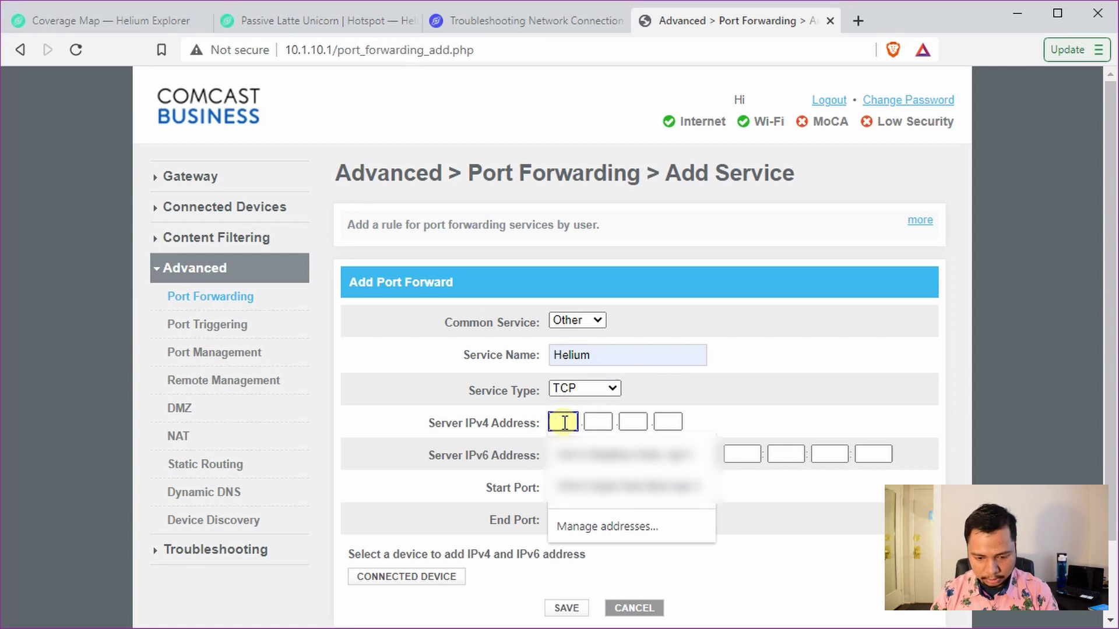
{"action": "type", "text": "10"}
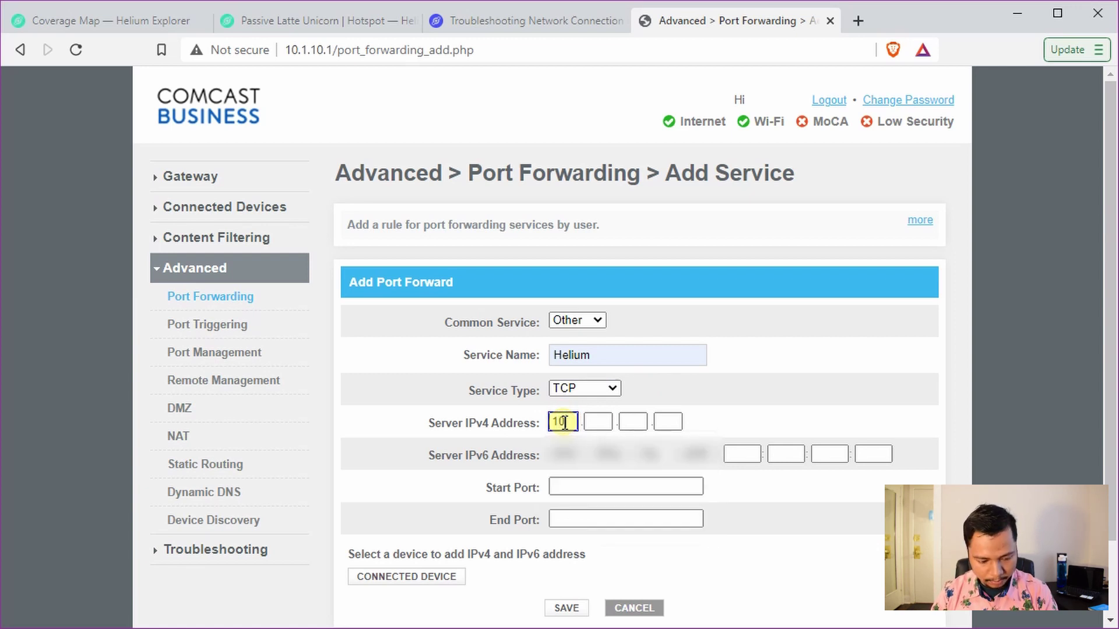
{"action": "key", "text": "Tab"}
{"action": "type", "text": "1"}
{"action": "key", "text": "Tab"}
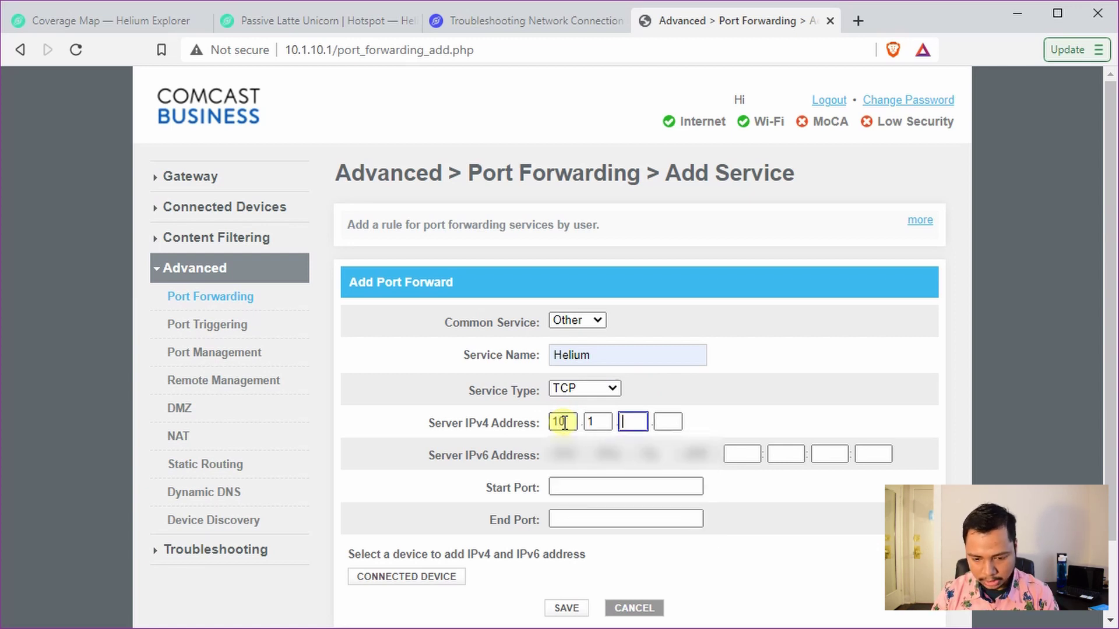
{"action": "type", "text": "10"}
{"action": "key", "text": "Tab"}
{"action": "type", "text": "189"}
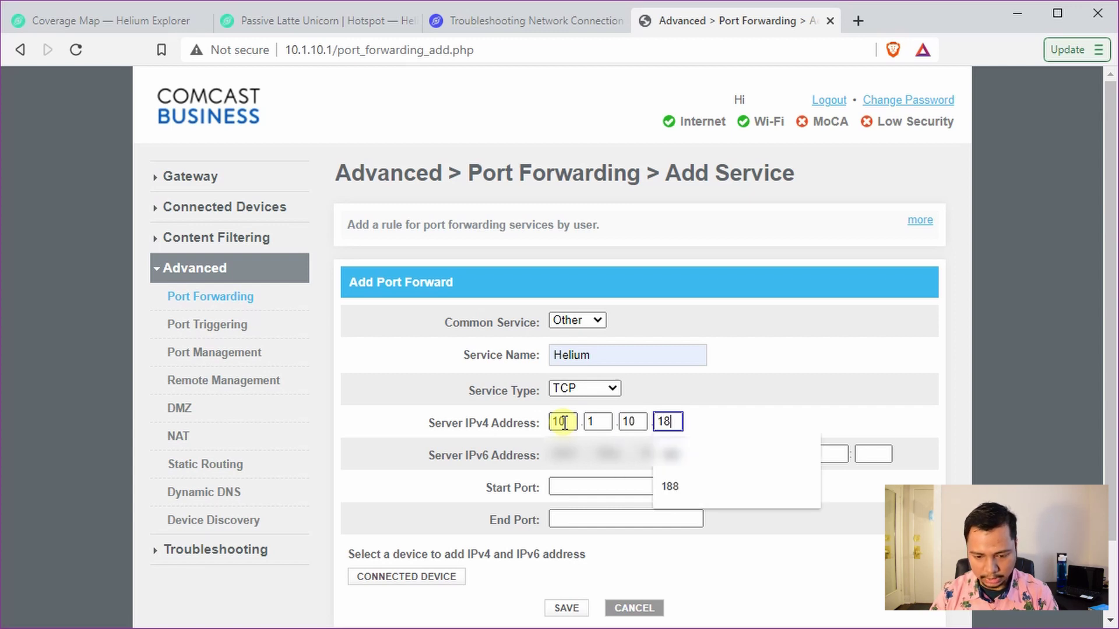
{"action": "left_click", "coordinate": [945, 382]}
{"action": "scroll", "coordinate": [946, 382], "scroll_direction": "down", "scroll_amount": 2}
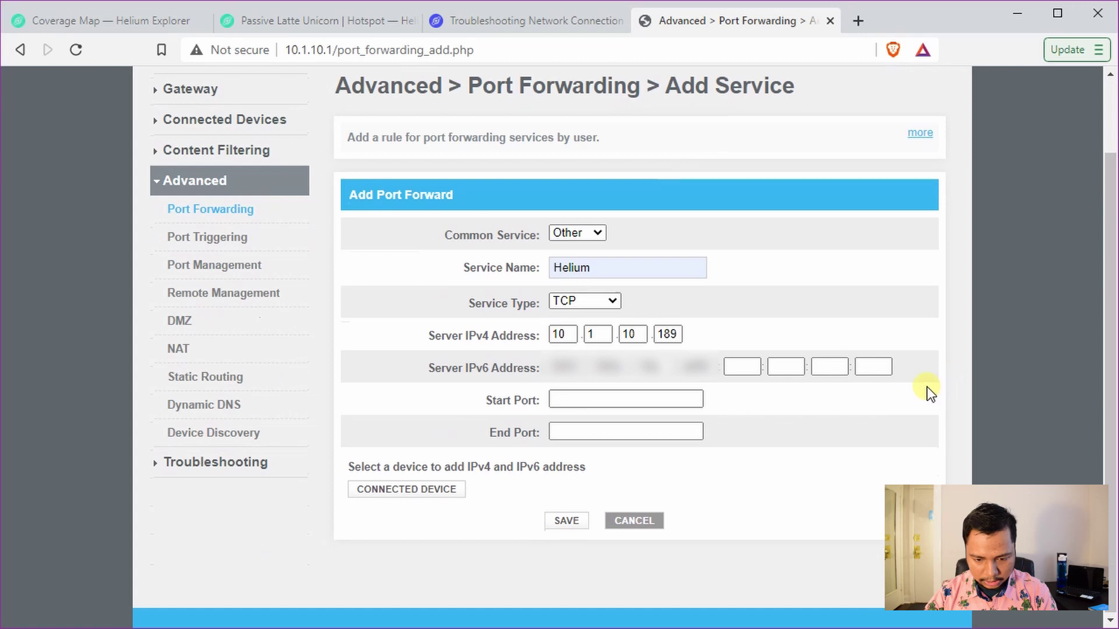
Step: Set both the start and end port to 44158
{"action": "left_click", "coordinate": [576, 399]}
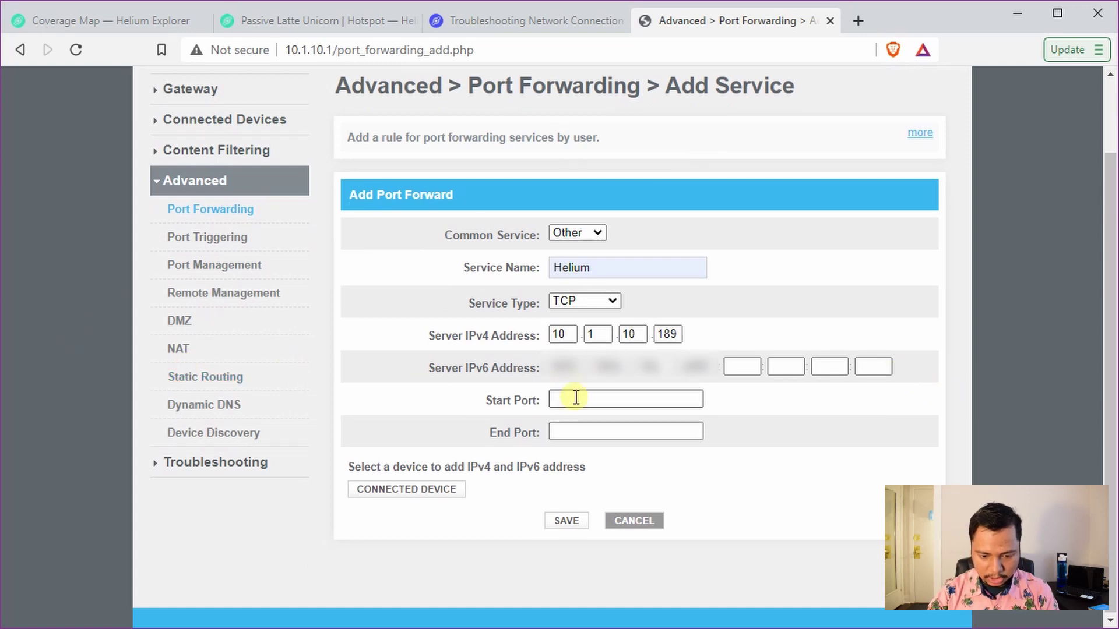
{"action": "left_click", "coordinate": [576, 398]}
{"action": "left_click", "coordinate": [667, 439]}
{"action": "left_click", "coordinate": [627, 432]}
{"action": "type", "text": "44158"}
{"action": "left_click", "coordinate": [602, 465]}
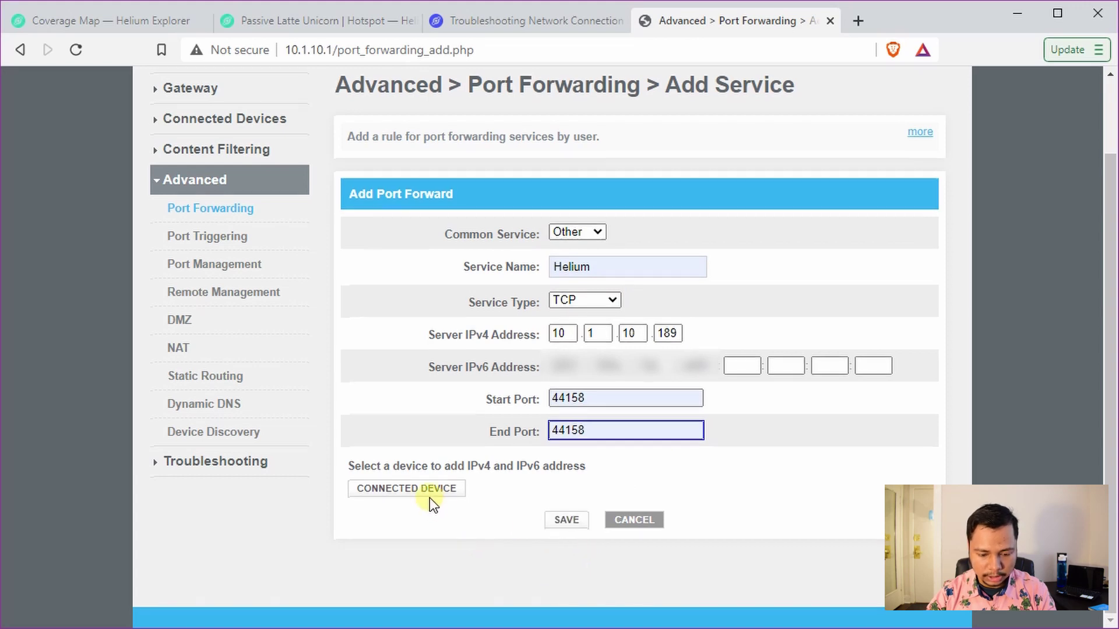
Step: Choose Helium-Hotspot as the connected-device server and save the Helium port forward
{"action": "left_click", "coordinate": [399, 491]}
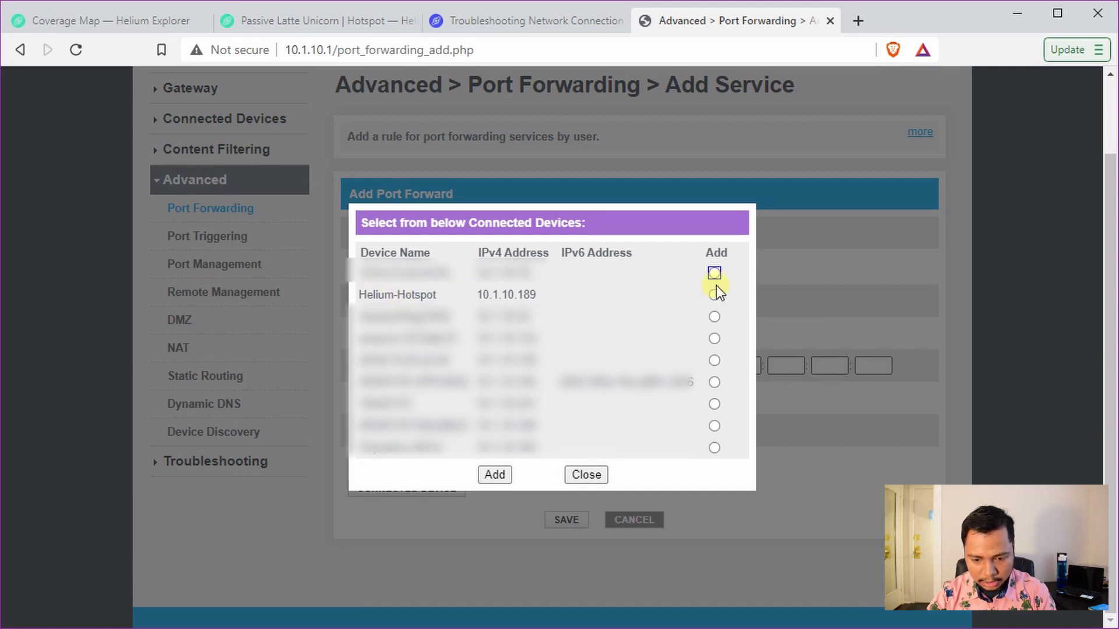
{"action": "left_click", "coordinate": [714, 294]}
{"action": "left_click", "coordinate": [495, 475]}
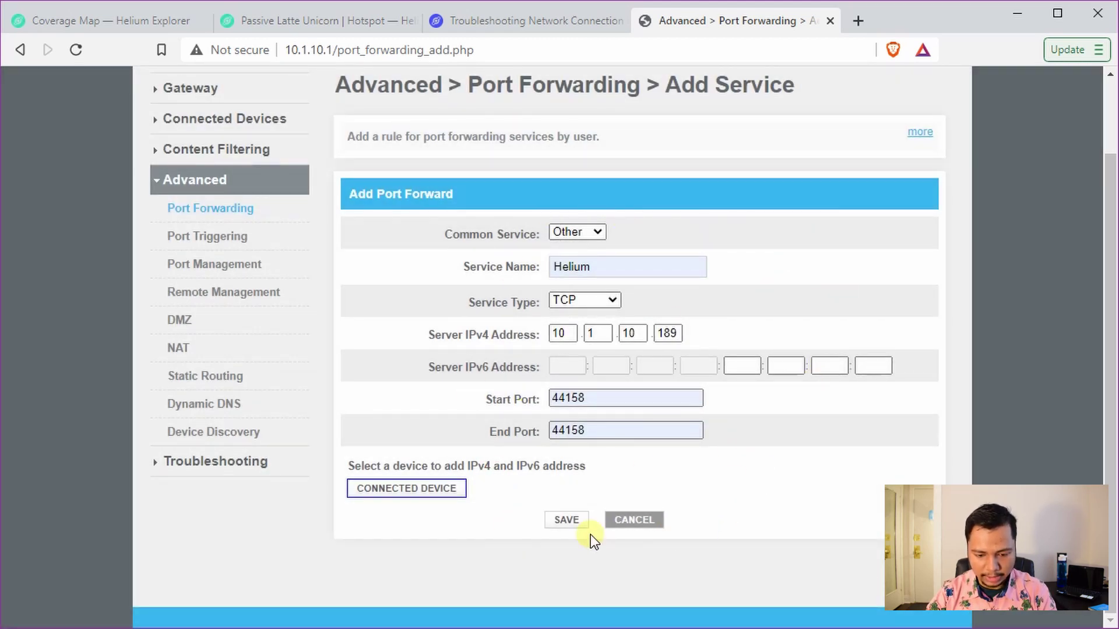
{"action": "left_click", "coordinate": [568, 527]}
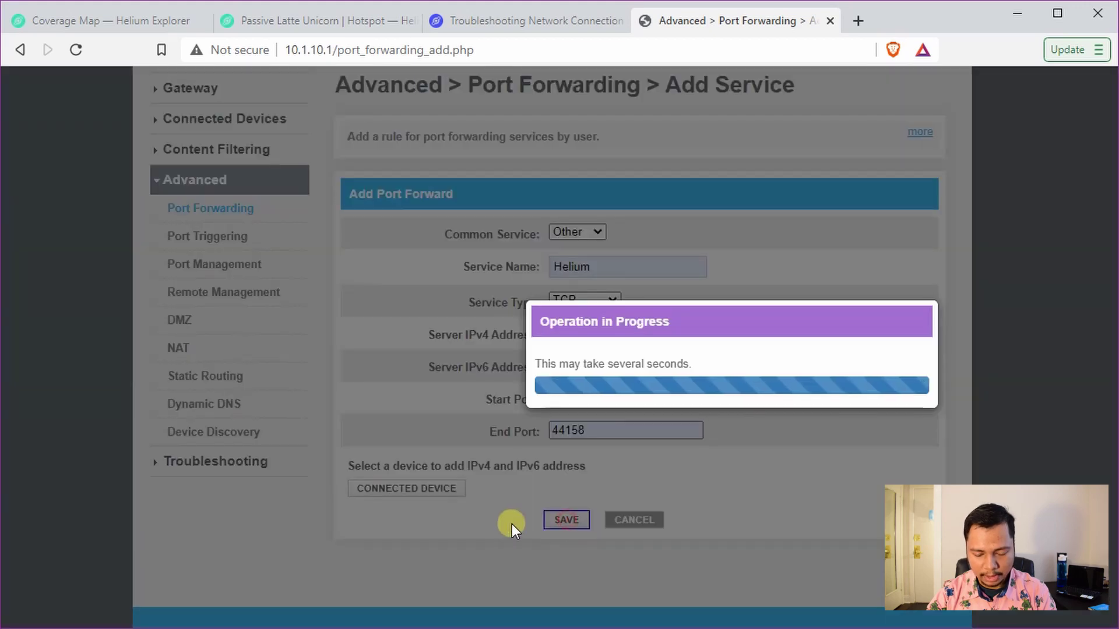